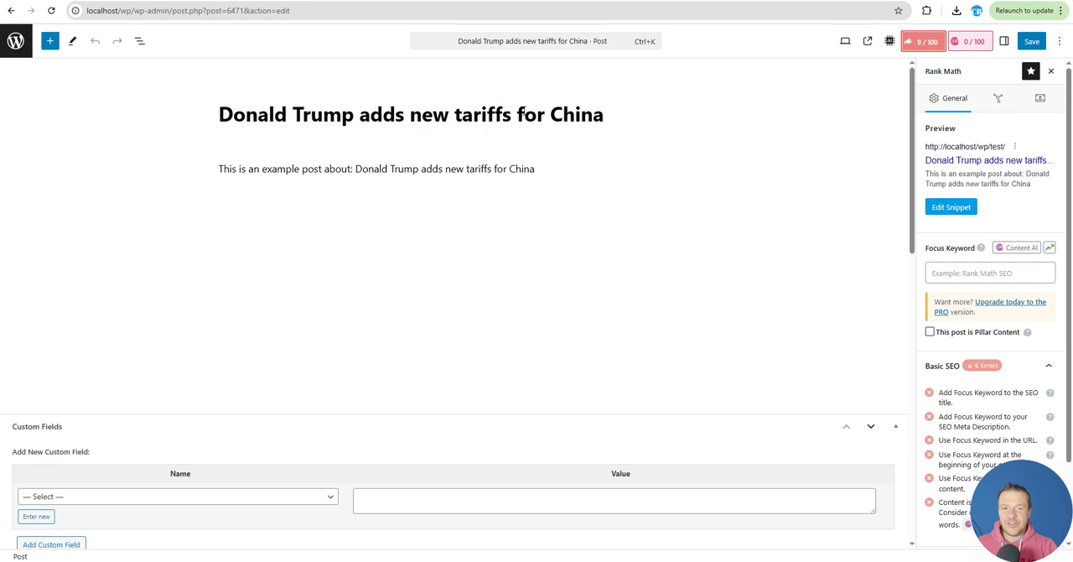
Reload the post editor and open the post's Rank Math SEO settings
click(52, 11)
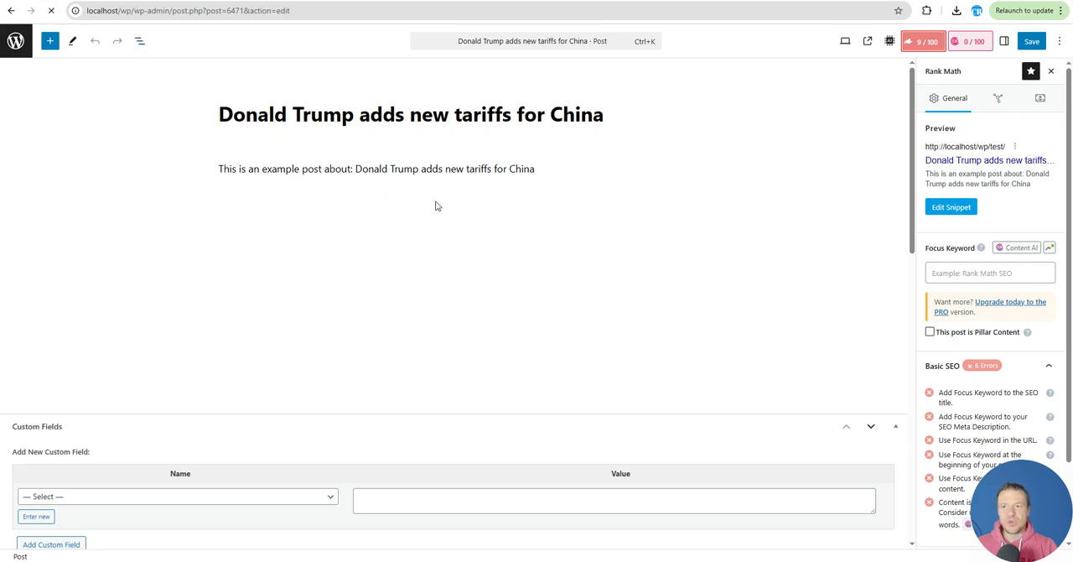
click(929, 46)
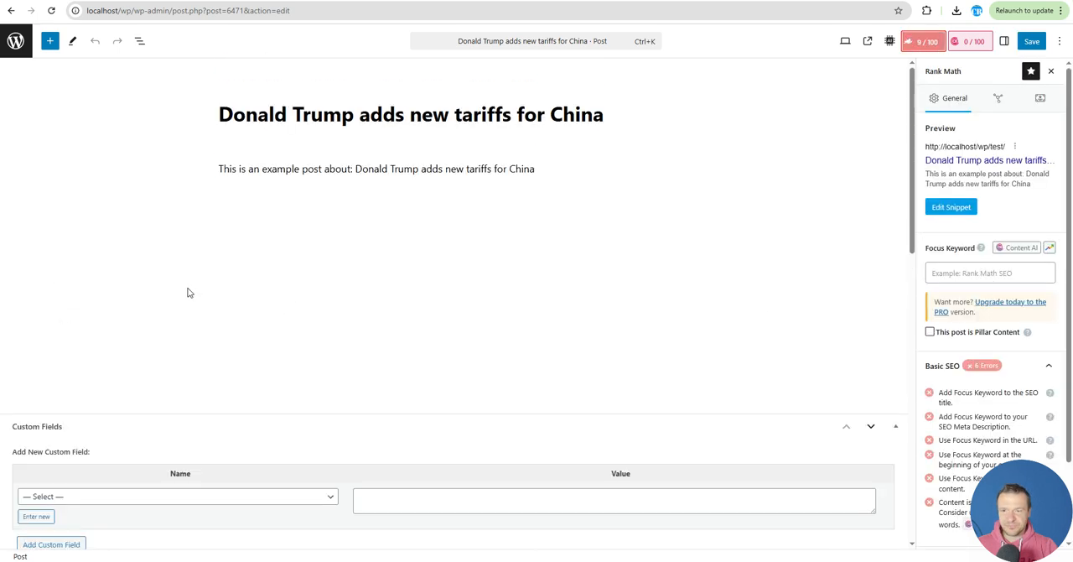
Enable SEO focus keyword generation in the Aiomatic AI Content Writer below the post
scroll(271, 268, down, 8)
scroll(257, 268, up, 3)
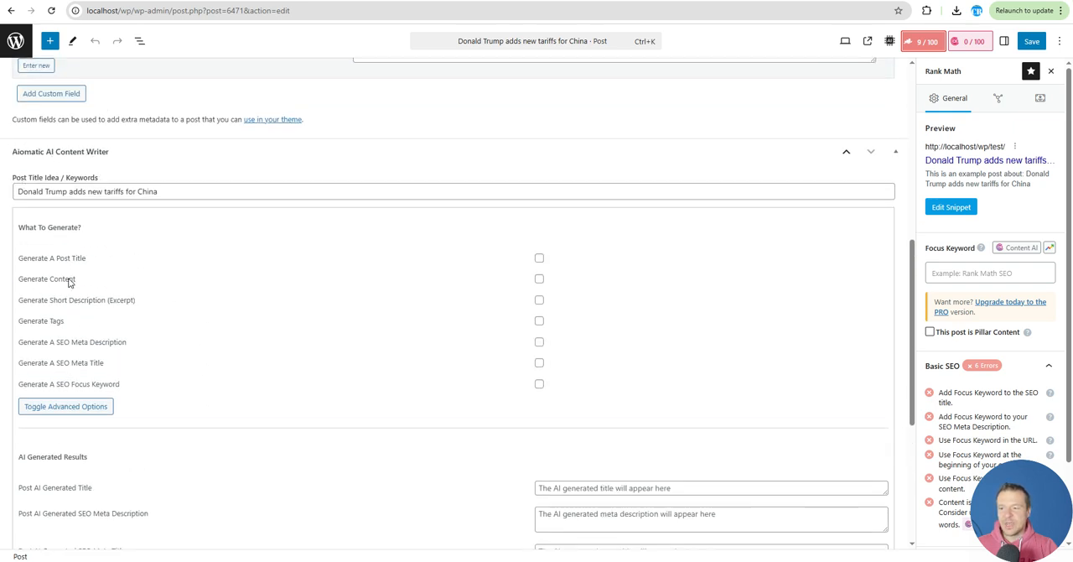
scroll(59, 251, down, 1)
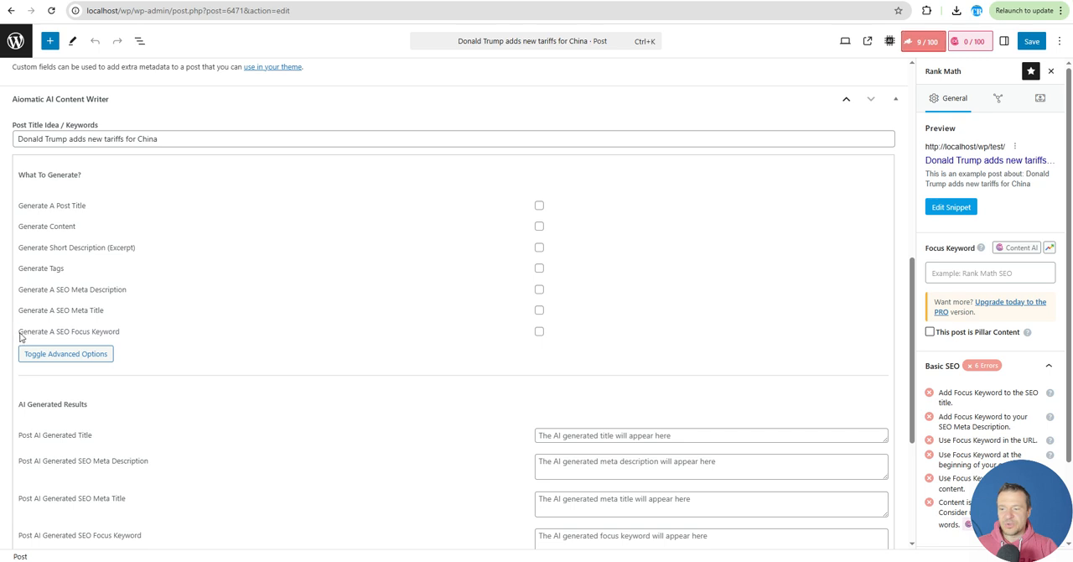
drag(20, 334, 123, 337)
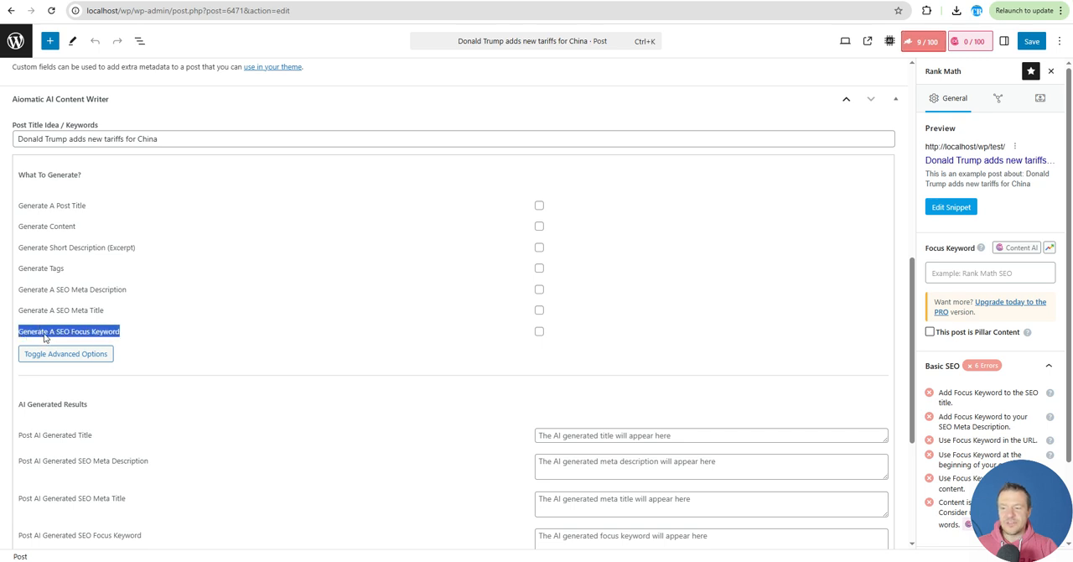
click(539, 331)
scroll(119, 281, down, 2)
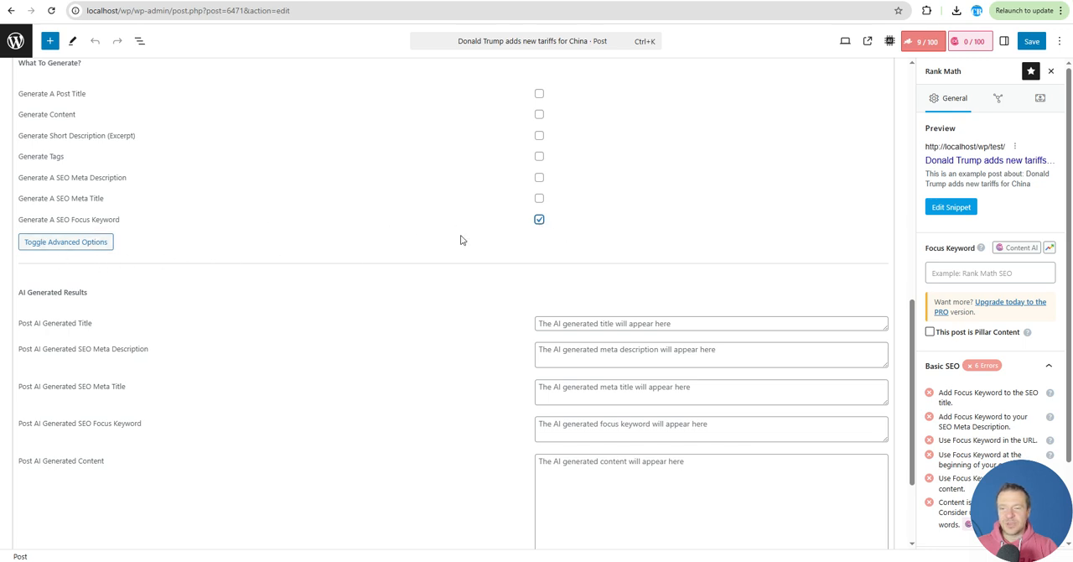
Examine the SEO focus keyword prompt in the content writer's advanced options, and hide the advanced options again
click(84, 244)
scroll(117, 282, down, 1)
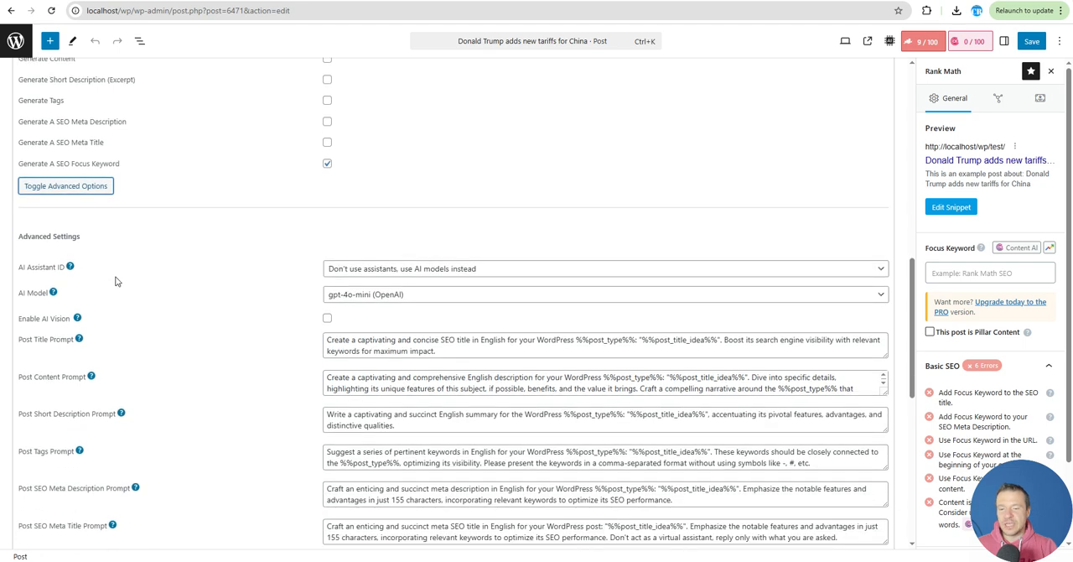
scroll(116, 282, down, 2)
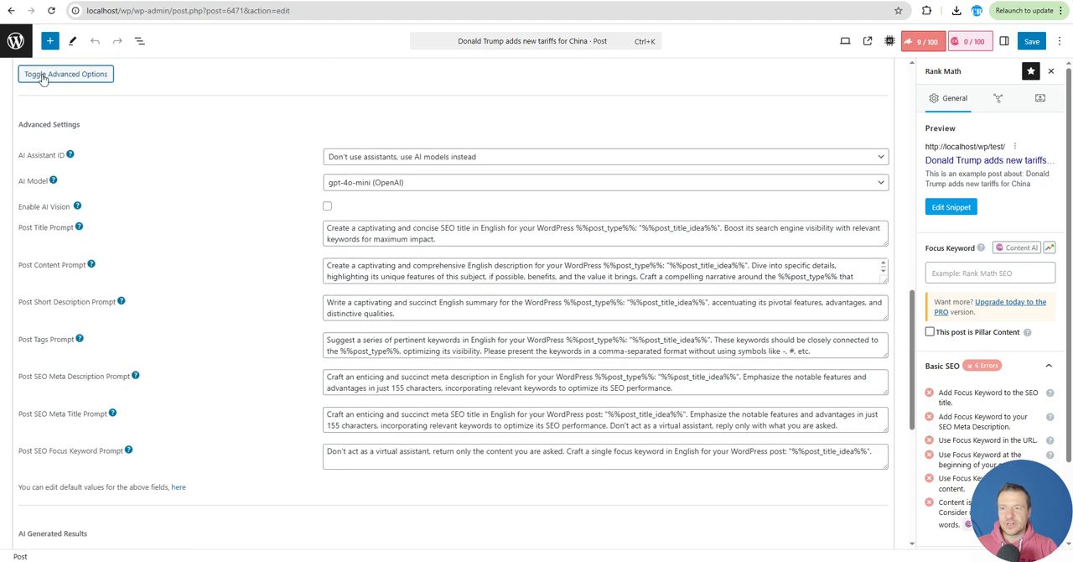
scroll(168, 192, down, 1)
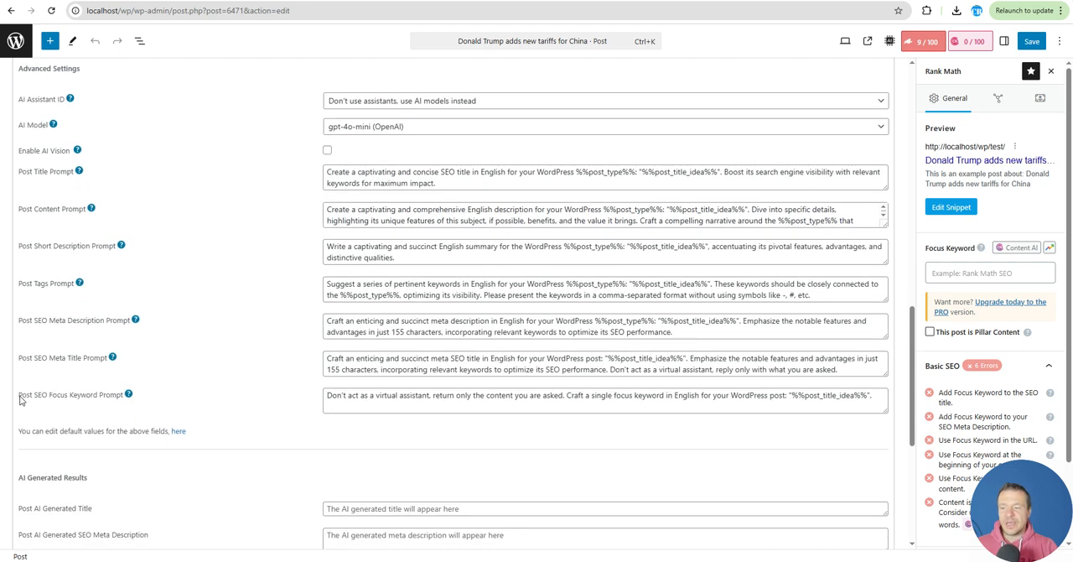
drag(18, 395, 121, 401)
drag(344, 396, 876, 396)
click(151, 395)
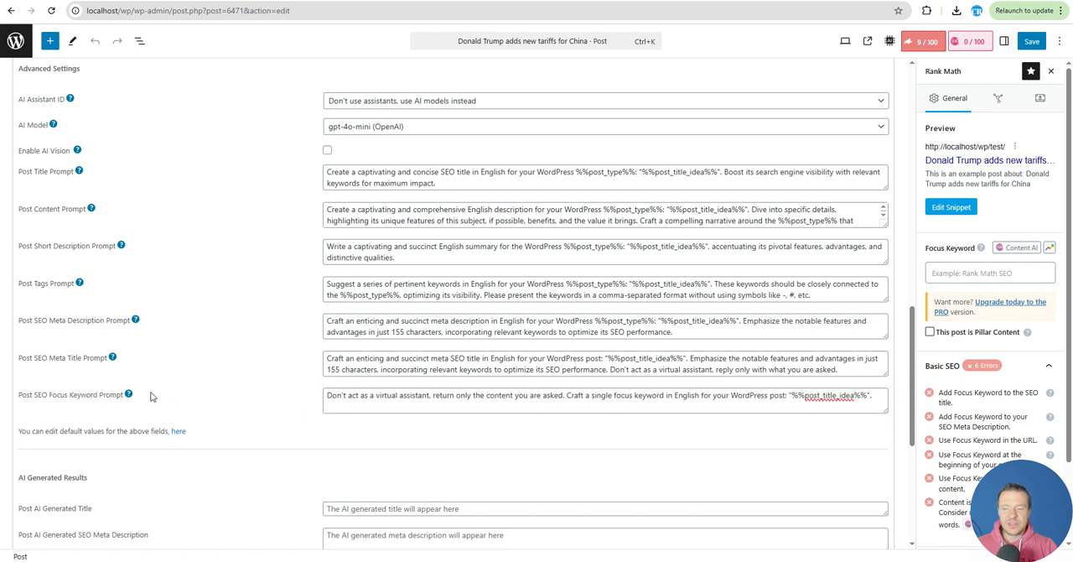
scroll(142, 397, up, 1)
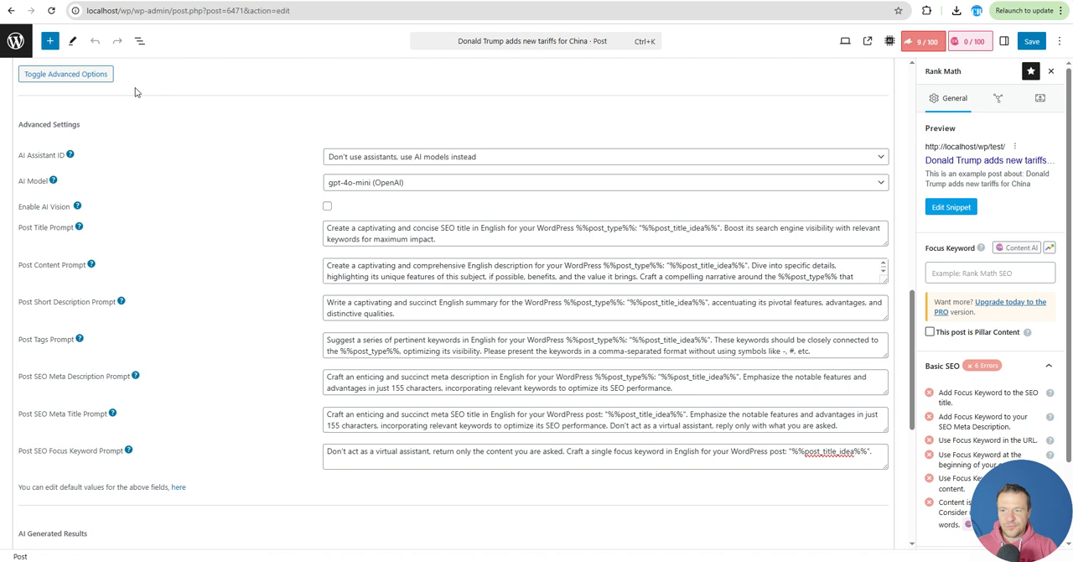
click(63, 74)
scroll(190, 226, up, 2)
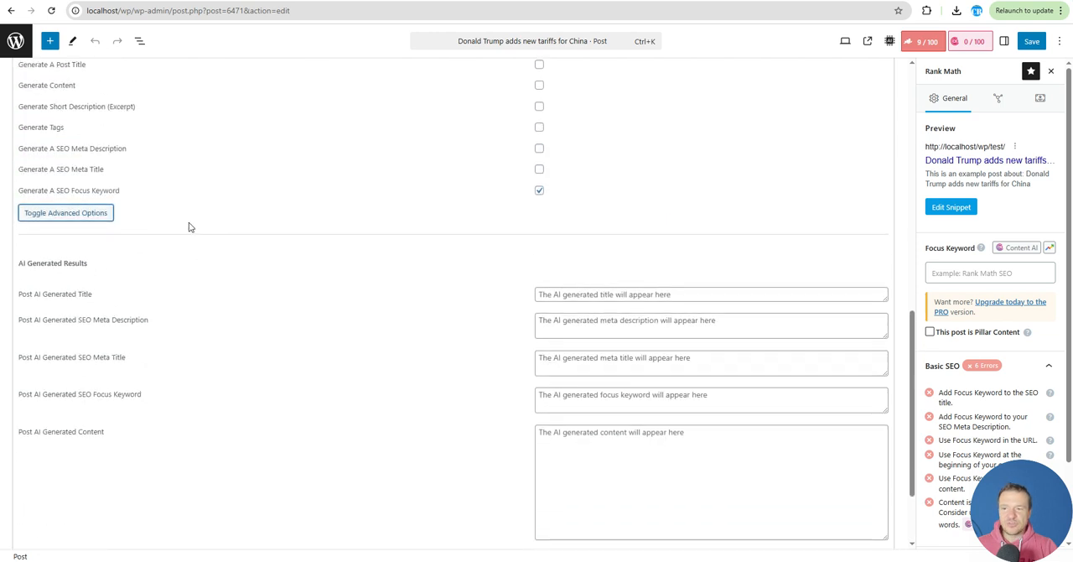
Generate the post's SEO focus keyword with AI, keeping only the focus keyword option selected
scroll(189, 228, down, 2)
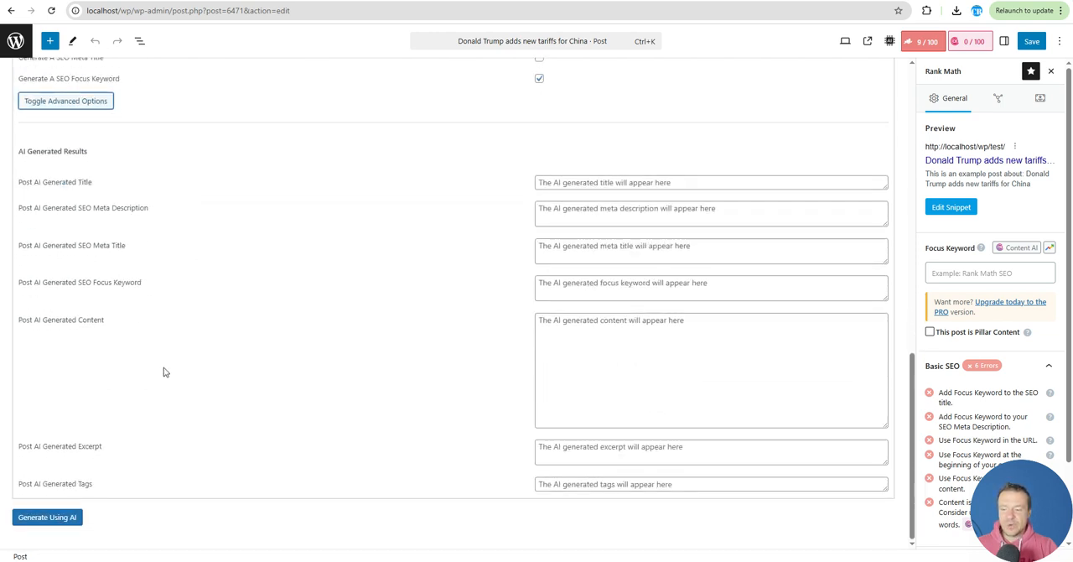
scroll(252, 336, up, 5)
click(539, 358)
scroll(321, 376, down, 5)
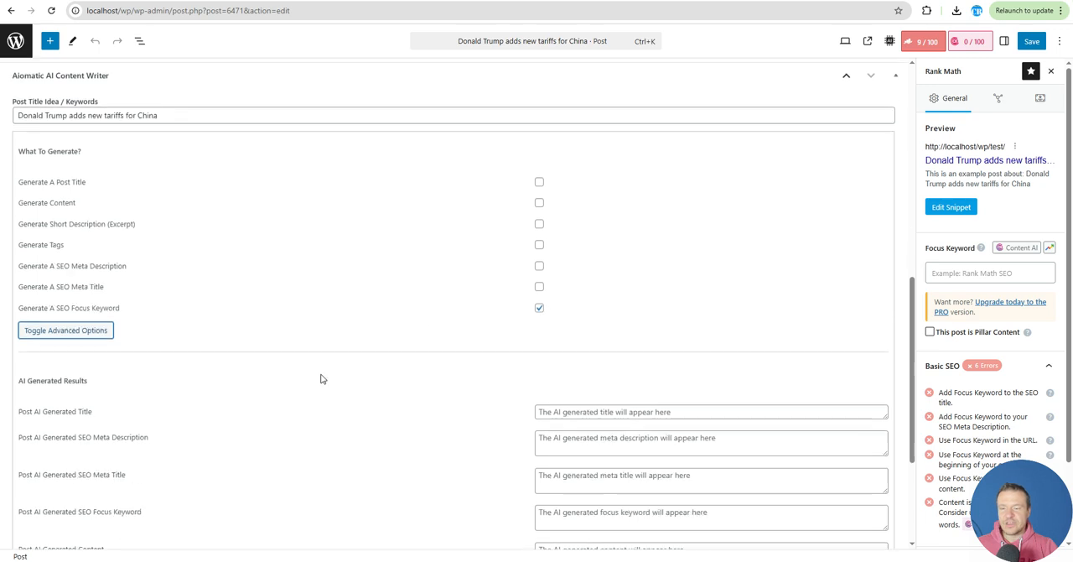
click(36, 523)
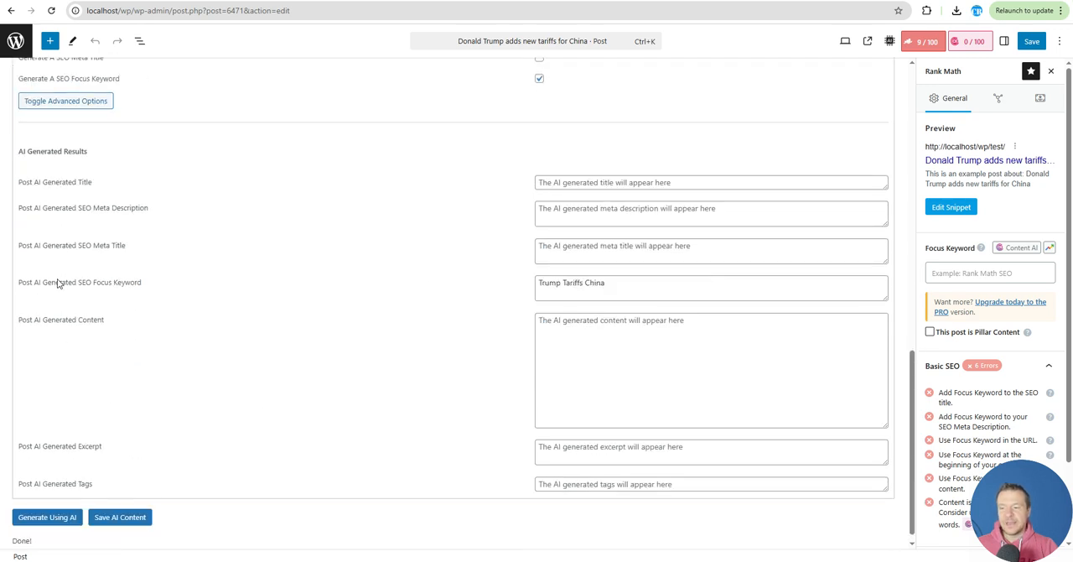
Save the AI-generated SEO focus keyword to the post and check it in the Rank Math SEO settings
drag(26, 283, 91, 287)
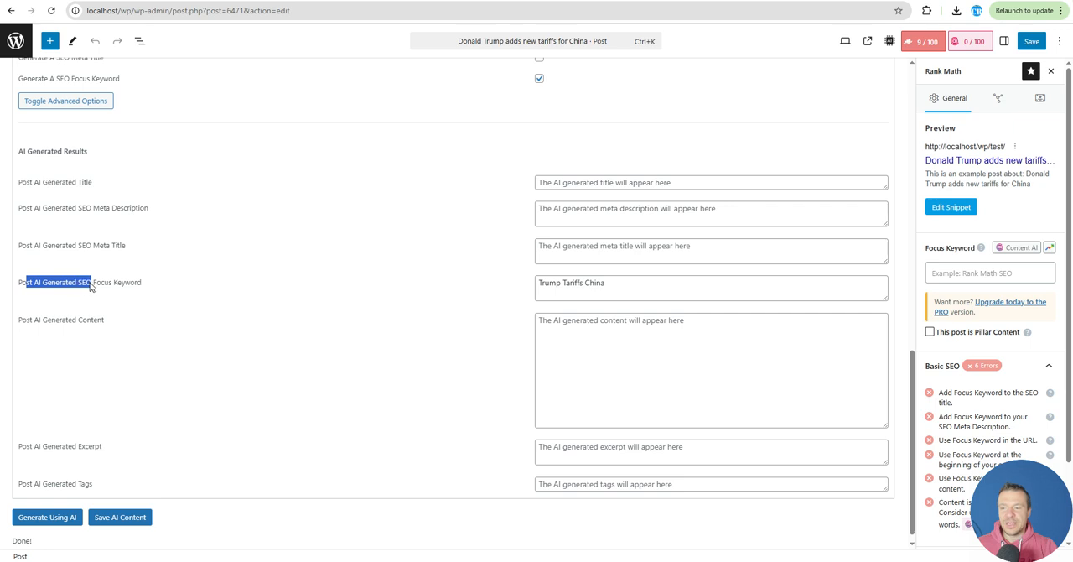
click(130, 286)
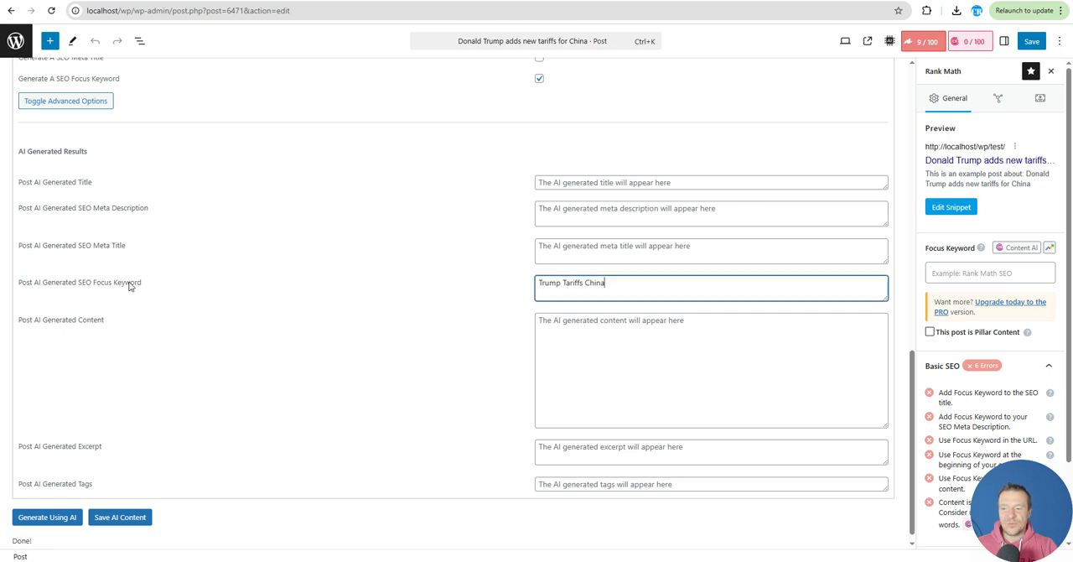
drag(608, 283, 536, 284)
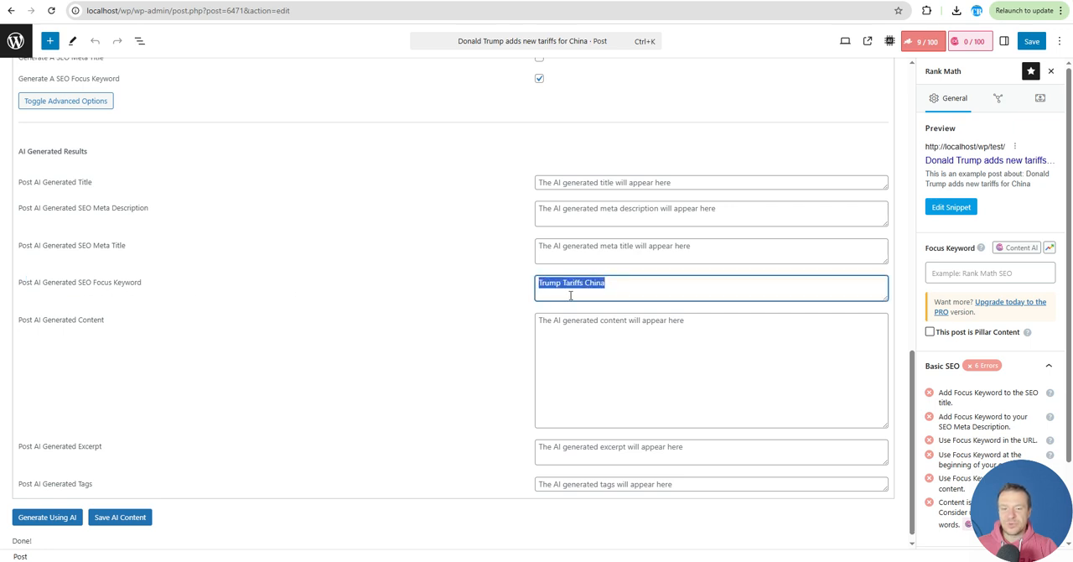
scroll(454, 323, up, 10)
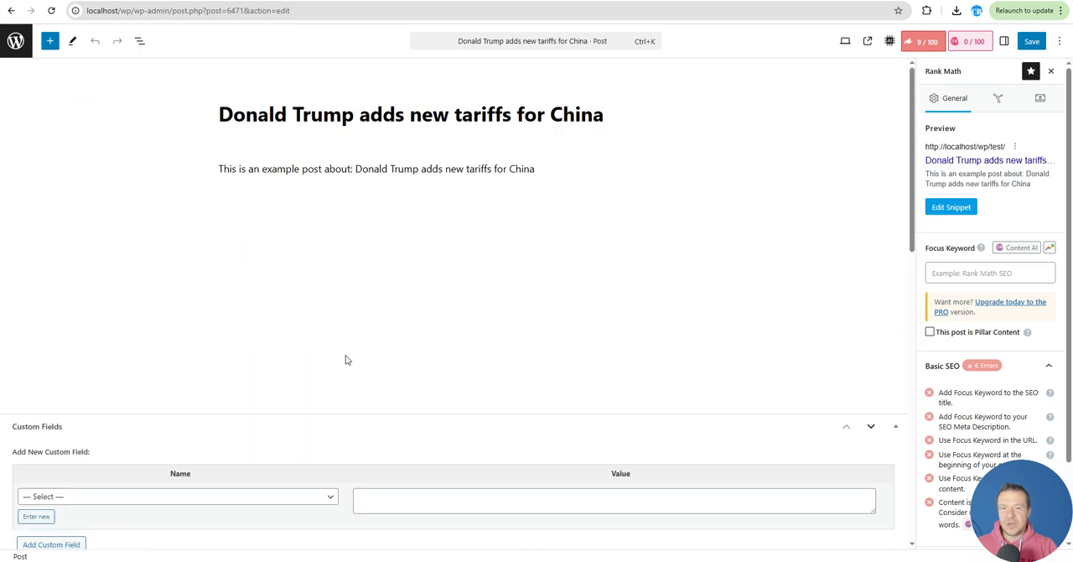
scroll(347, 360, down, 10)
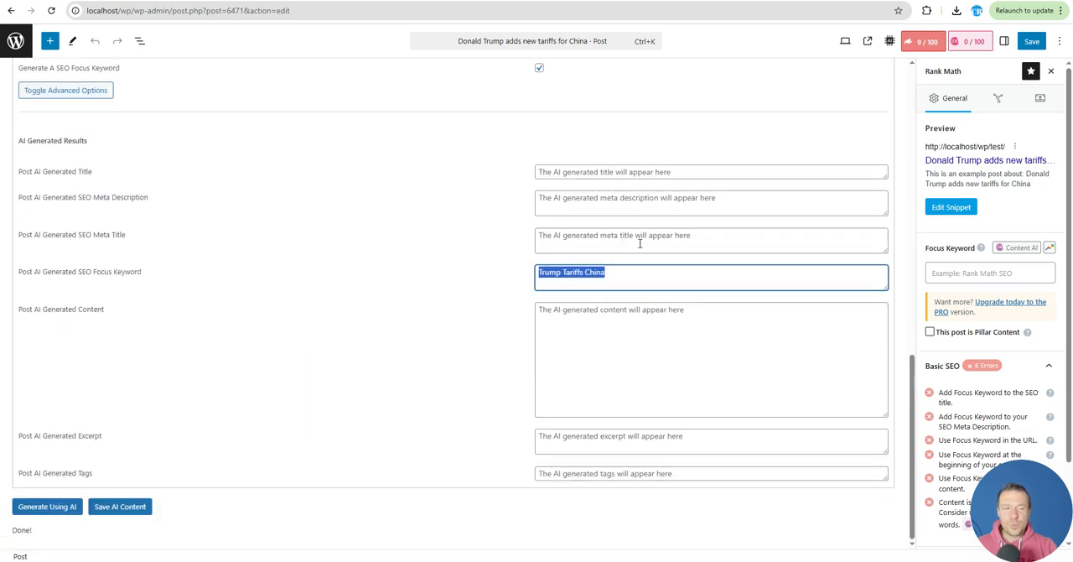
click(123, 509)
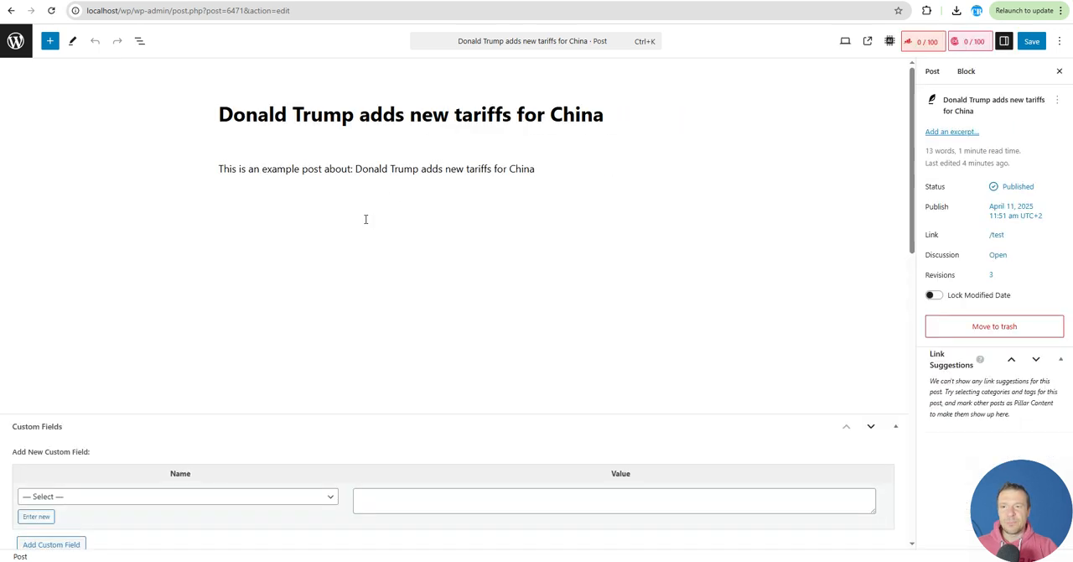
click(919, 46)
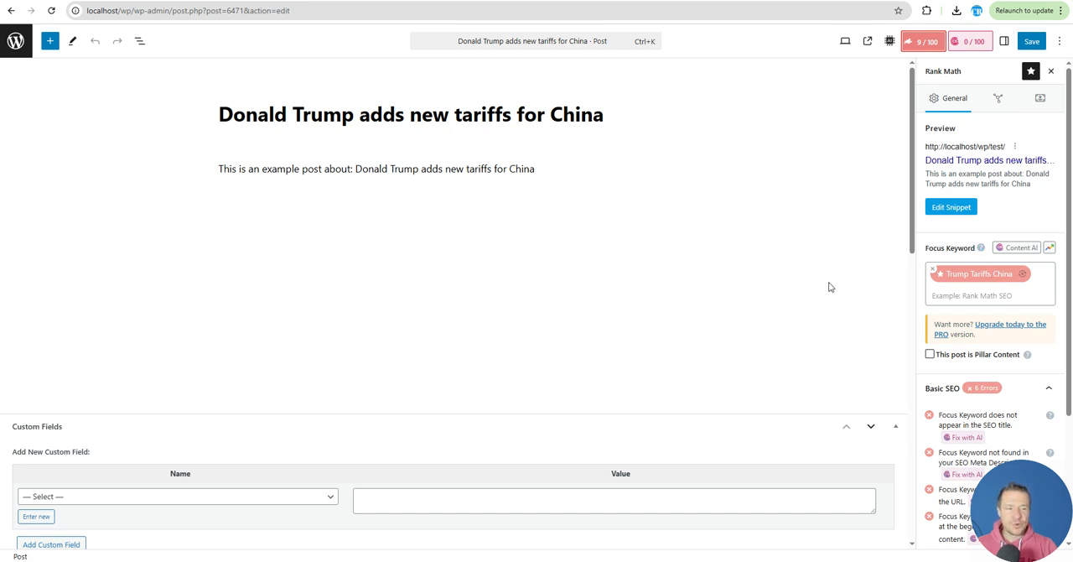
Examine the generation options and AI result fields of the Aiomatic AI Content Writer below the post
scroll(695, 305, down, 6)
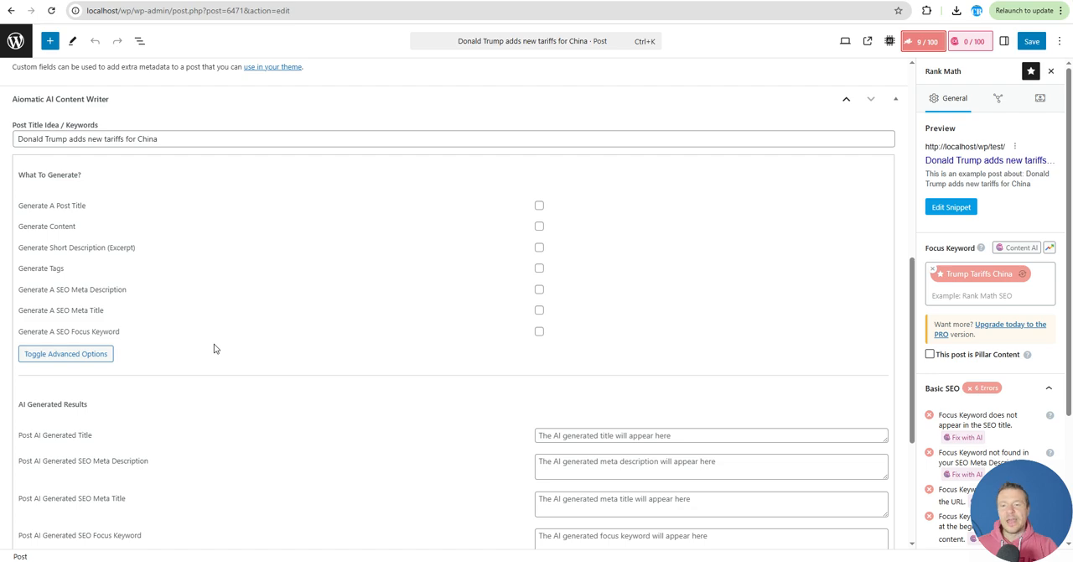
scroll(213, 348, up, 5)
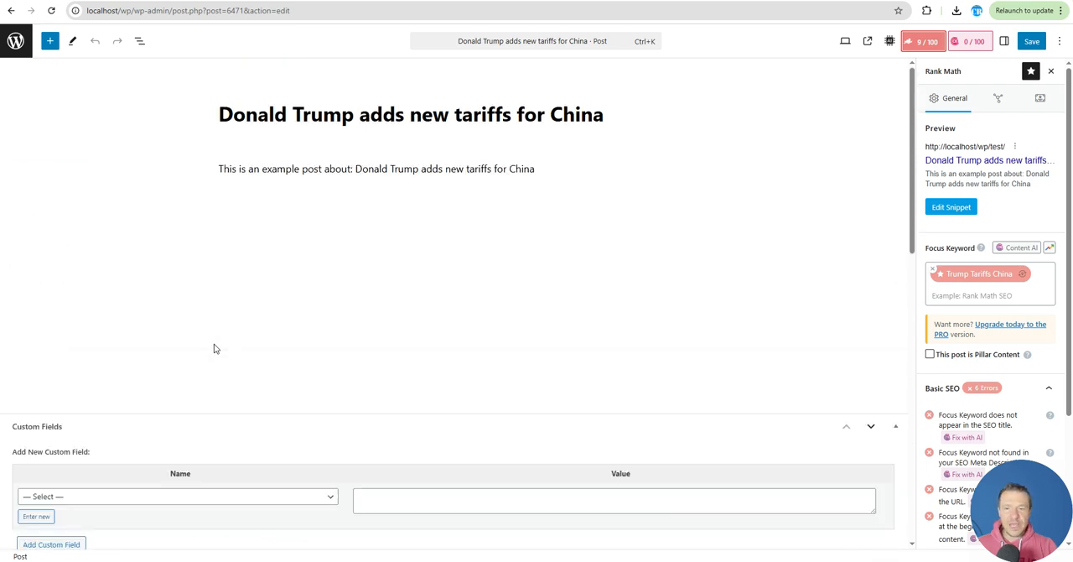
scroll(214, 348, down, 8)
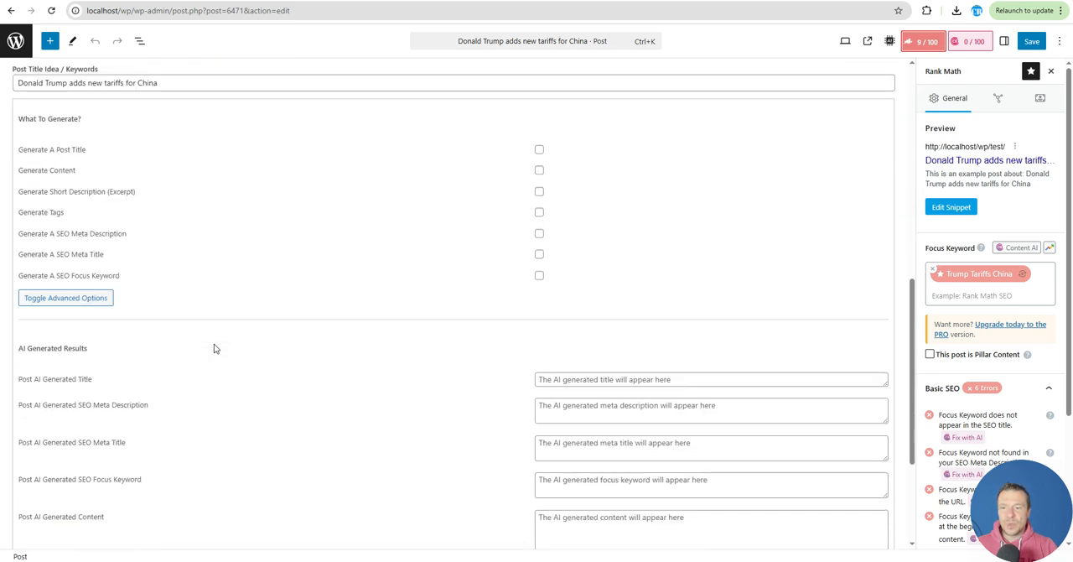
scroll(214, 348, down, 3)
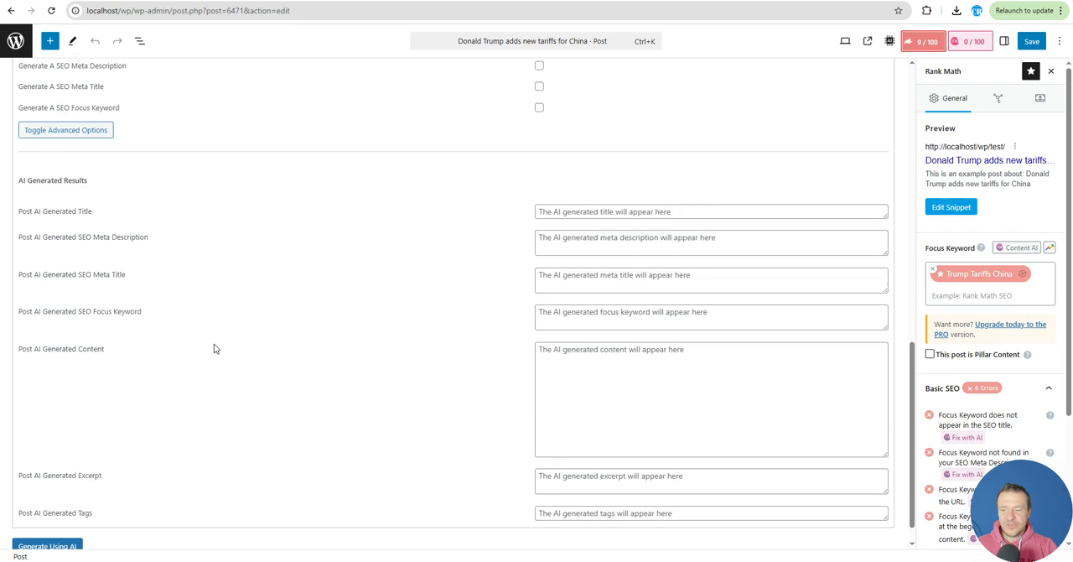
scroll(214, 348, up, 4)
scroll(214, 348, up, 5)
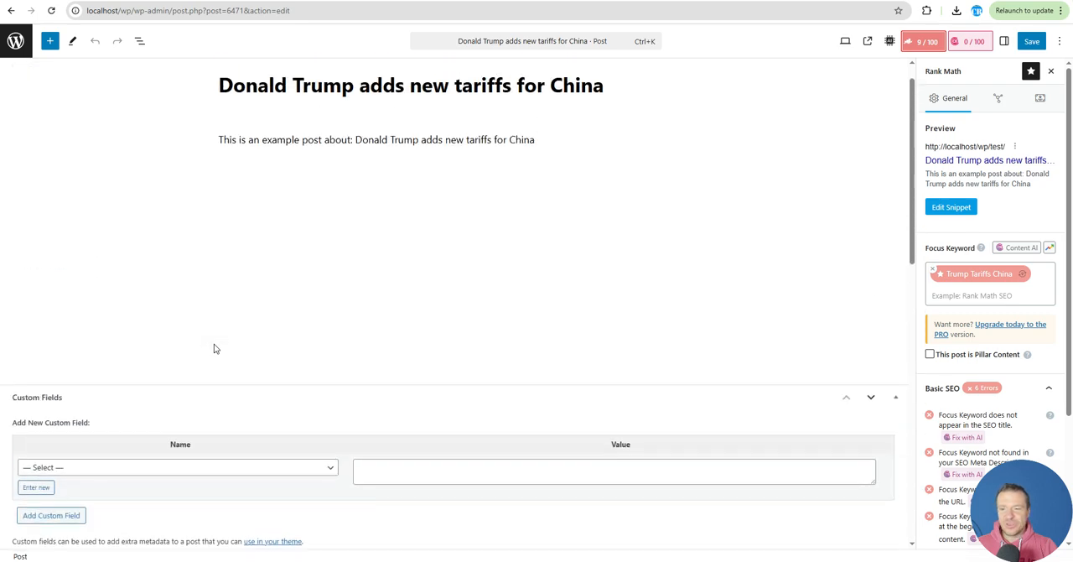
scroll(215, 345, down, 4)
scroll(215, 344, down, 3)
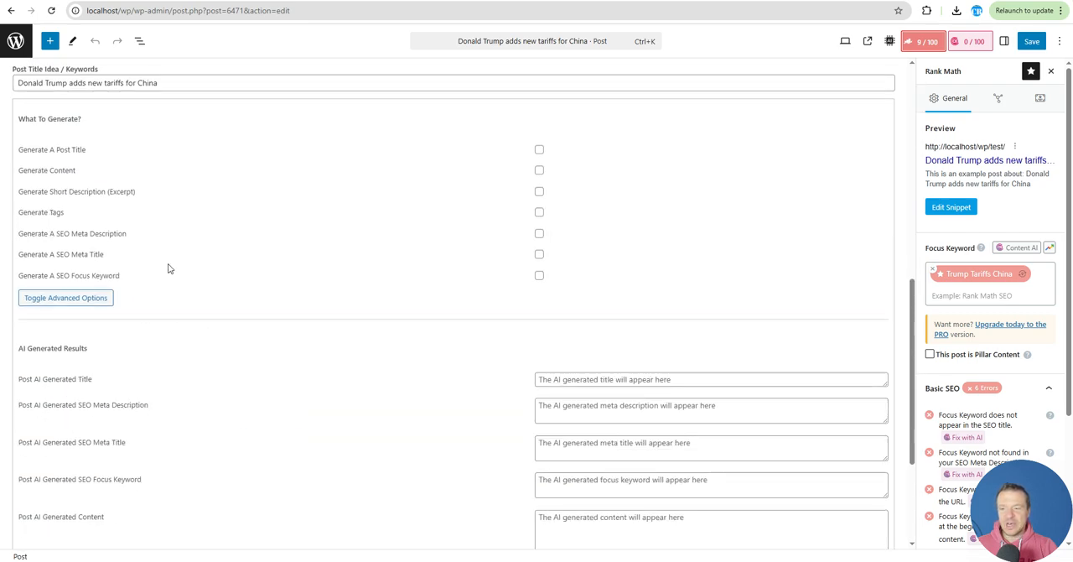
scroll(202, 285, down, 3)
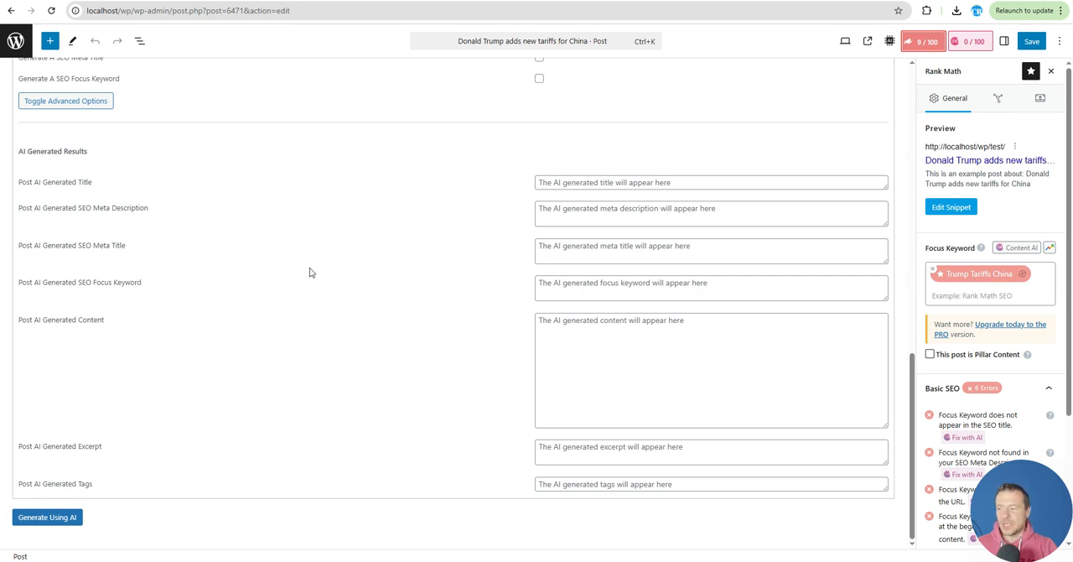
Examine the AI-generated SEO meta title and SEO meta description fields in the content writer's results
scroll(185, 261, up, 2)
scroll(185, 261, down, 2)
drag(38, 250, 127, 249)
click(90, 249)
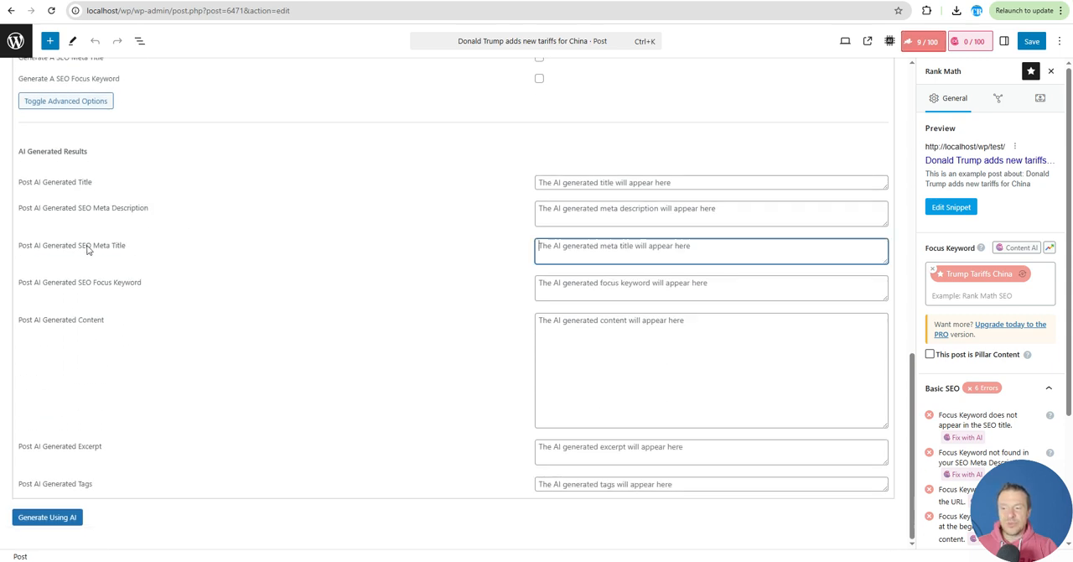
drag(46, 246, 20, 252)
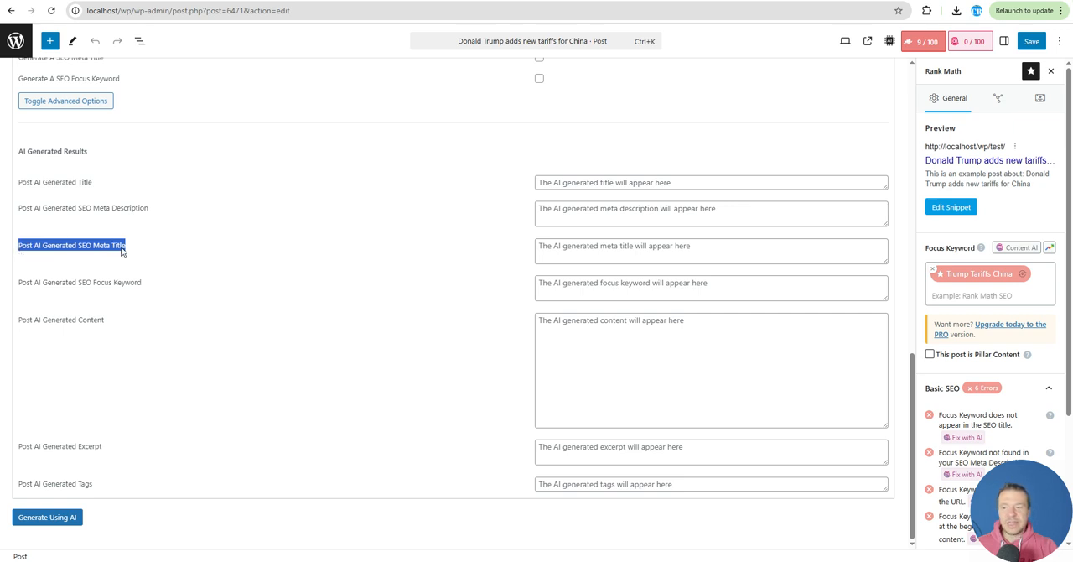
drag(151, 209, 20, 214)
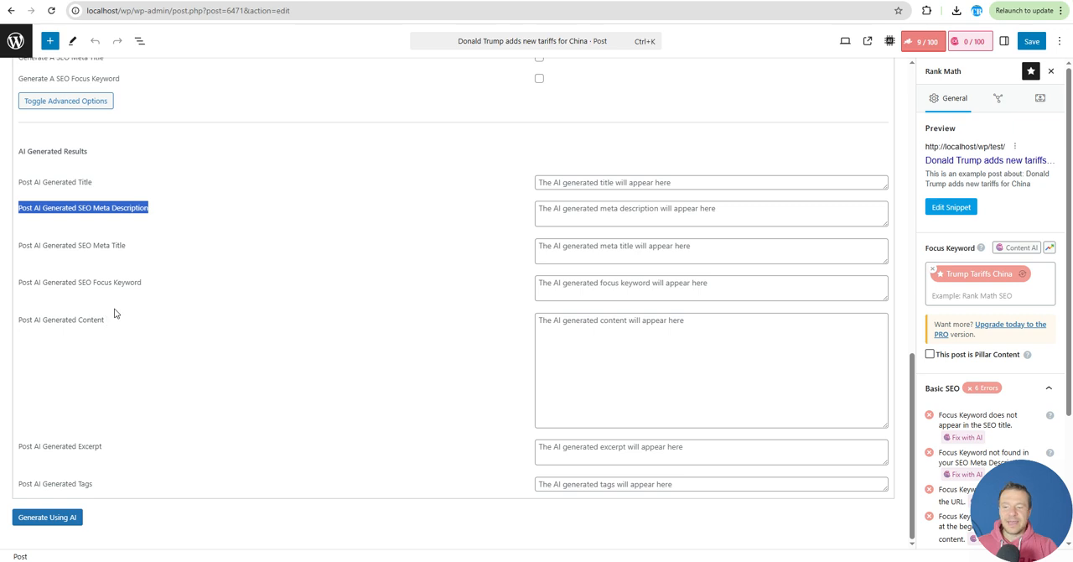
scroll(115, 313, up, 10)
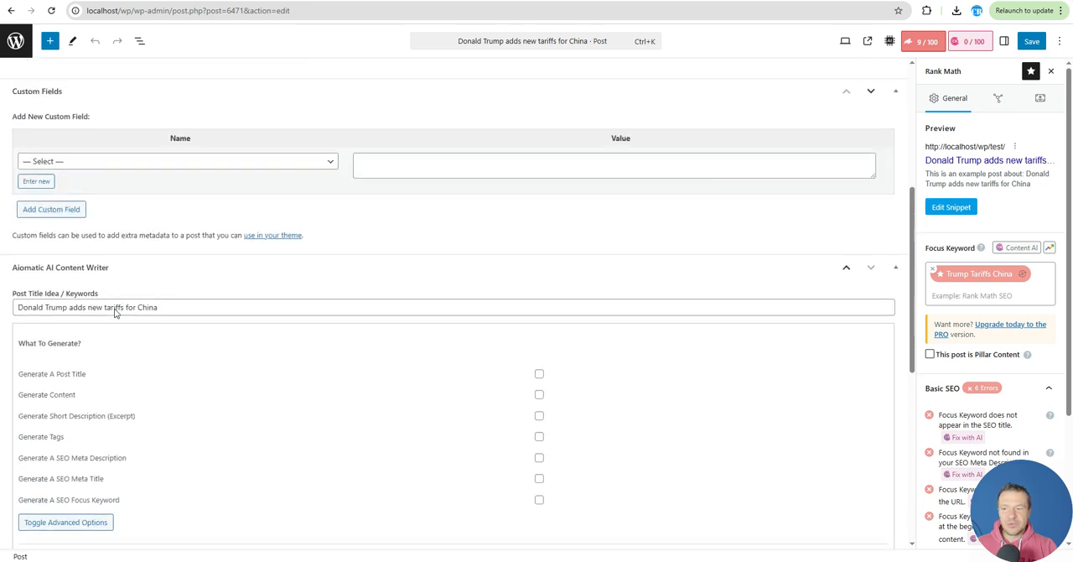
scroll(115, 313, up, 2)
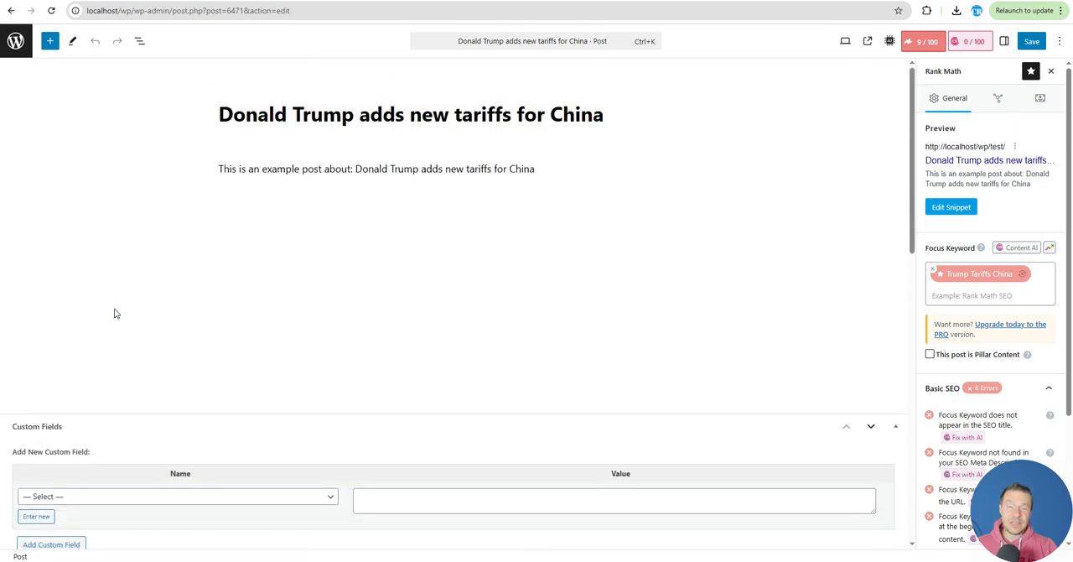